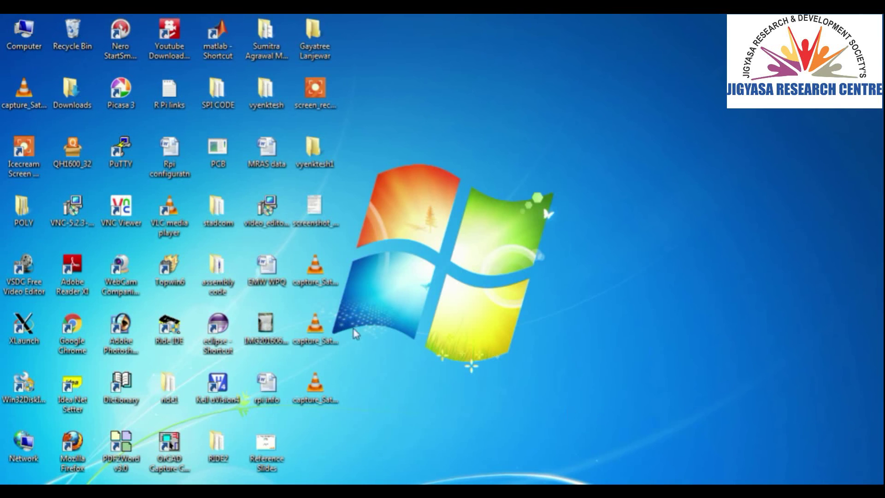
# Step: Open POLY, then the EXP 4 folder, and launch the EXP 4 Ride project file
pyautogui.doubleClick(15, 223)
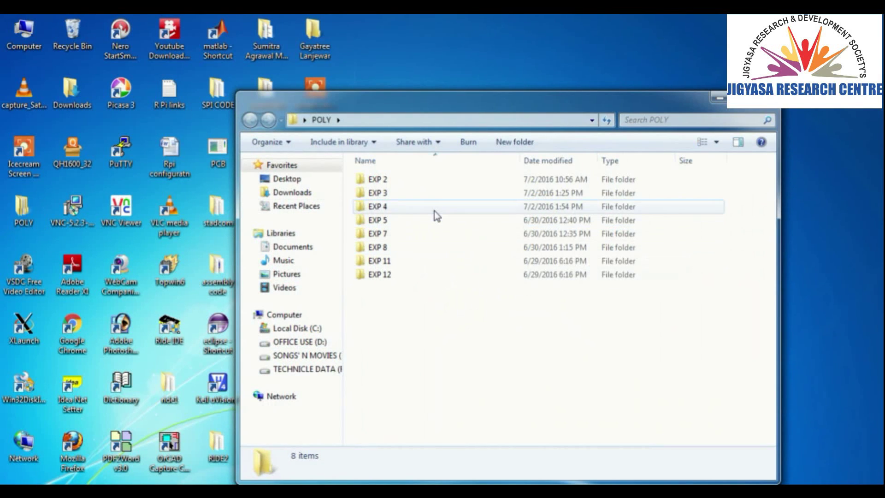
pyautogui.doubleClick(435, 215)
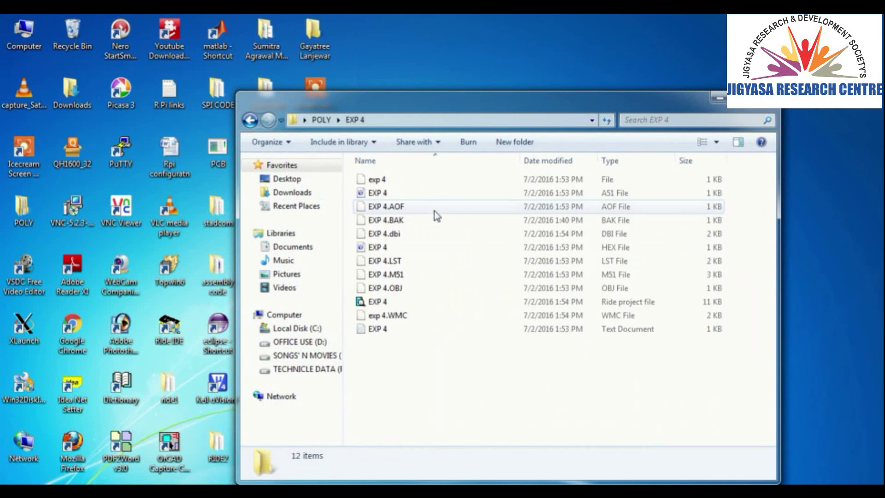
pyautogui.doubleClick(436, 302)
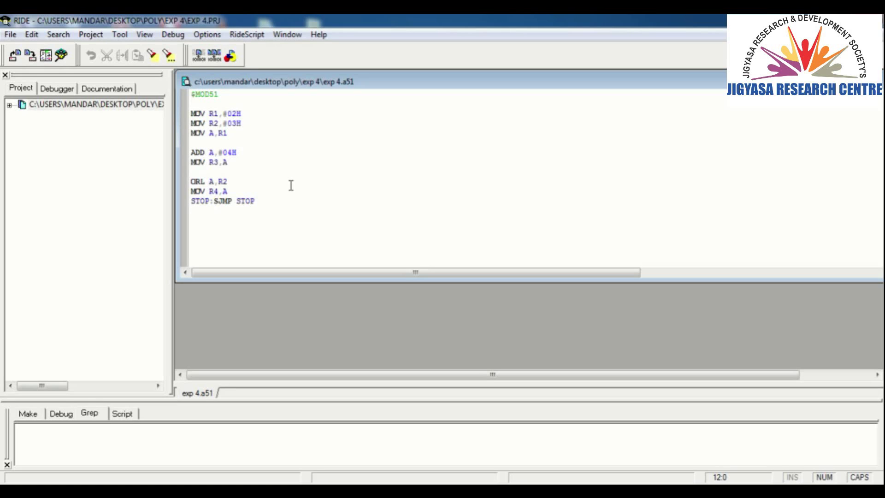
# Step: Walk through the ADD A,#04H, ORL A,R2, MOV R1,#02H and MOV A,R1 lines in exp 4.a51
pyautogui.click(238, 153)
pyautogui.click(232, 182)
pyautogui.click(238, 115)
pyautogui.press('Tab')
pyautogui.click(236, 113)
pyautogui.click(229, 133)
pyautogui.click(227, 152)
pyautogui.click(253, 153)
pyautogui.moveTo(238, 153); pyautogui.dragTo(223, 153)
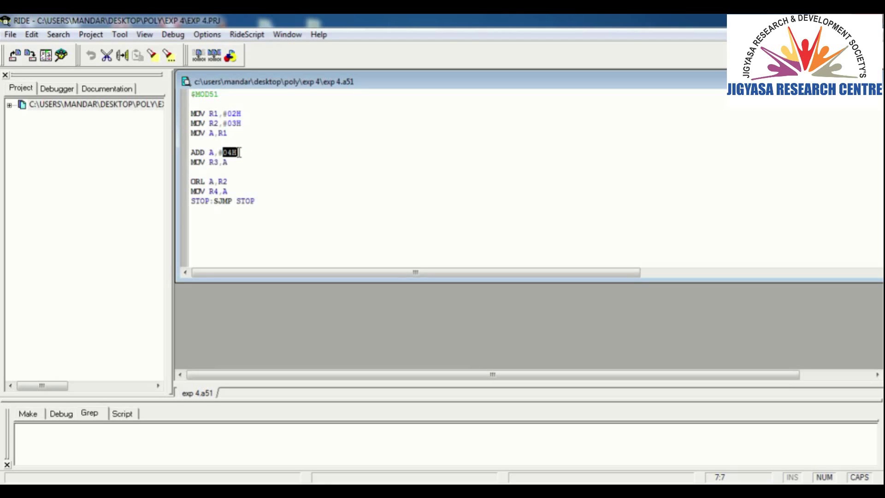
pyautogui.click(238, 153)
pyautogui.click(244, 171)
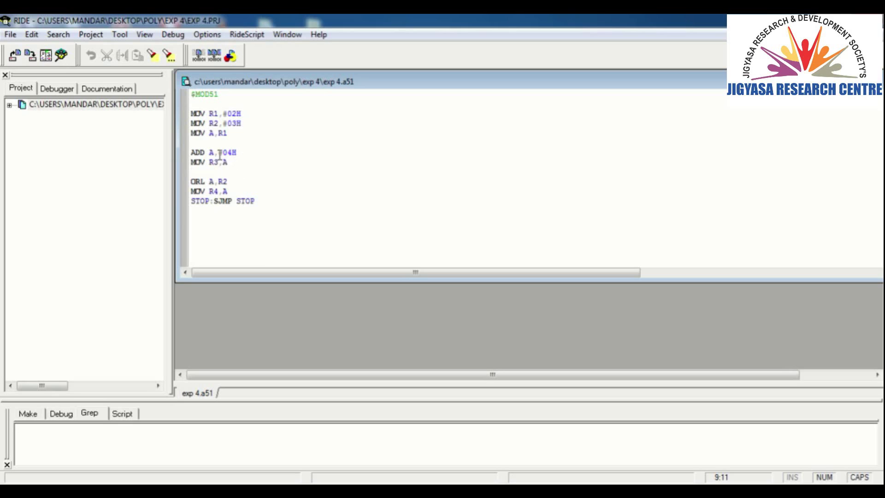
pyautogui.click(235, 159)
pyautogui.click(214, 163)
pyautogui.moveTo(190, 162); pyautogui.dragTo(231, 162)
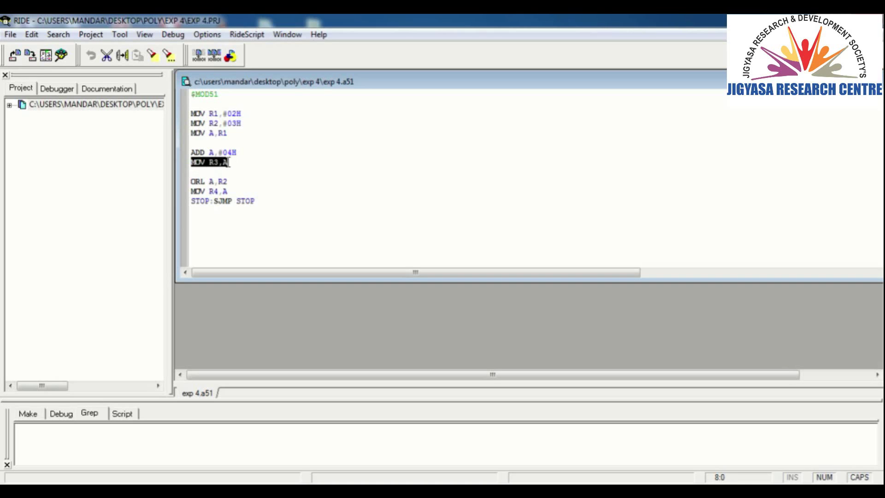
pyautogui.click(234, 162)
pyautogui.click(236, 182)
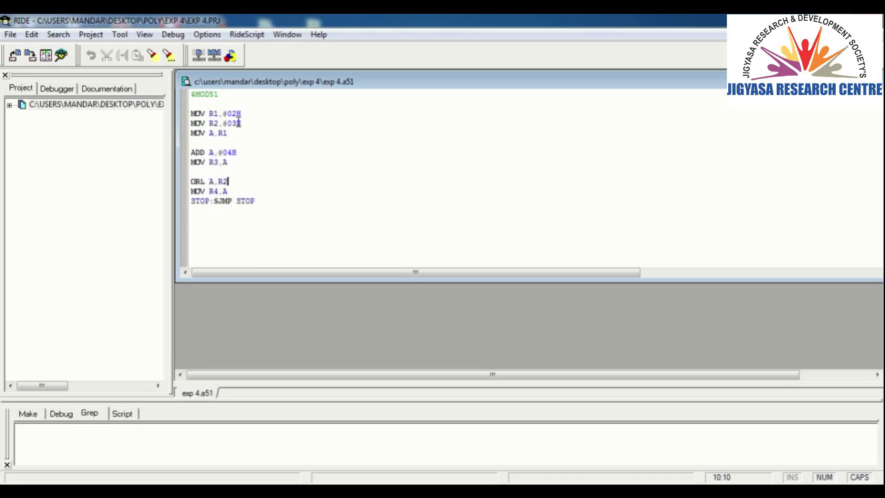
pyautogui.click(230, 189)
pyautogui.moveTo(189, 201); pyautogui.dragTo(257, 200)
pyautogui.click(258, 201)
pyautogui.moveTo(214, 201); pyautogui.dragTo(257, 201)
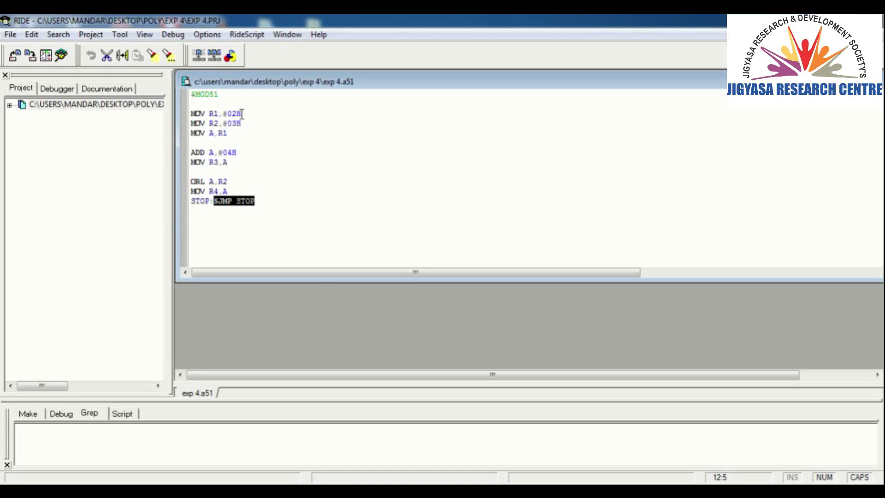
pyautogui.click(237, 184)
pyautogui.click(234, 192)
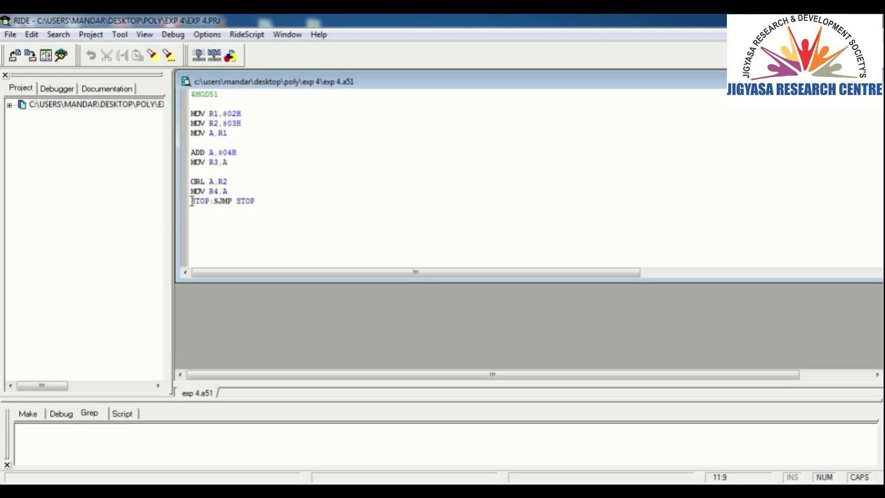
pyautogui.moveTo(192, 201); pyautogui.dragTo(209, 206)
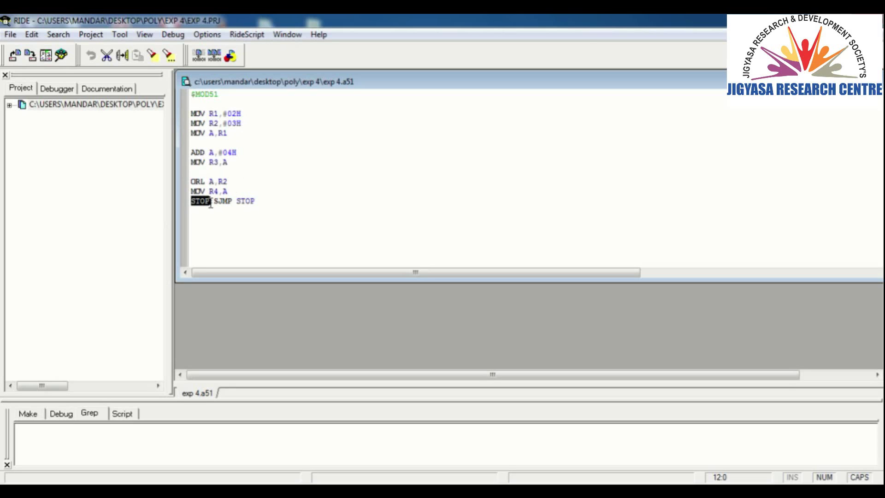
pyautogui.moveTo(210, 202)
pyautogui.mouseDown()
pyautogui.moveTo(187, 200)
pyautogui.moveTo(263, 192)
pyautogui.mouseUp()
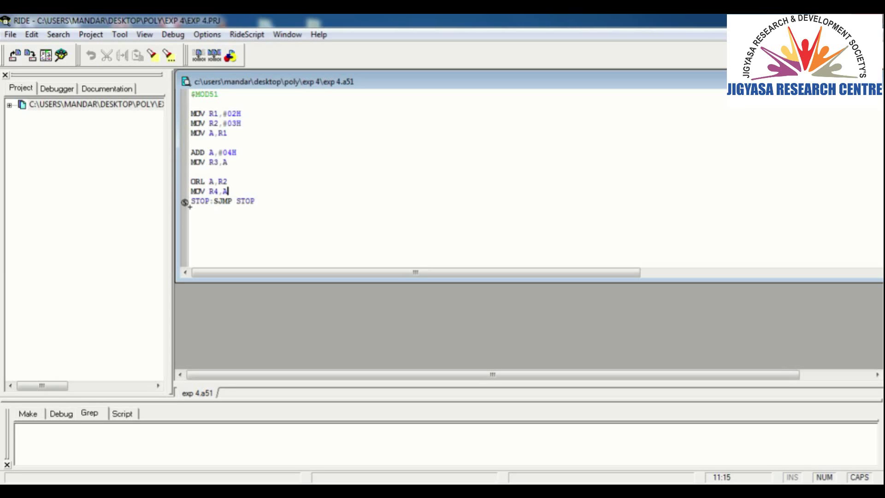
# Step: Set a breakpoint on the STOP:SJMP STOP line and start a debugging session
pyautogui.click(184, 202)
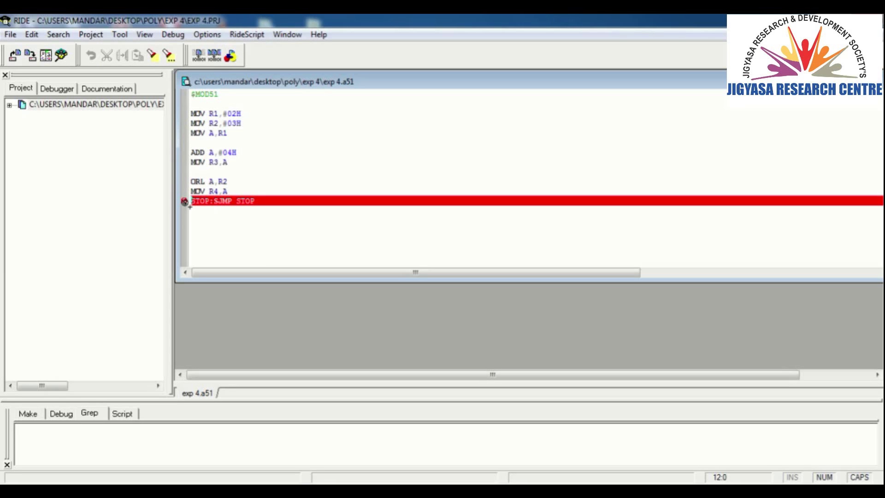
pyautogui.click(61, 59)
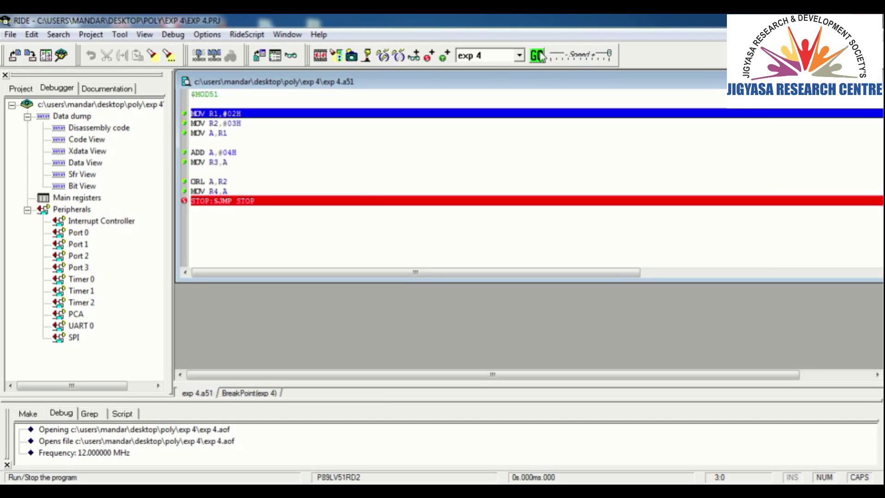
# Step: Run to the breakpoint and review Main Registers: R1 02, R2's leading zero removed, R4 07
pyautogui.click(538, 56)
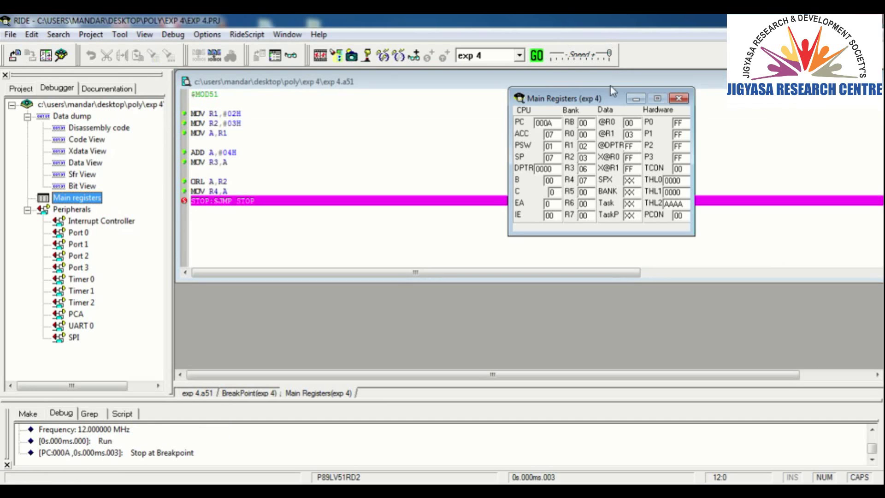
pyautogui.moveTo(600, 100); pyautogui.dragTo(586, 87)
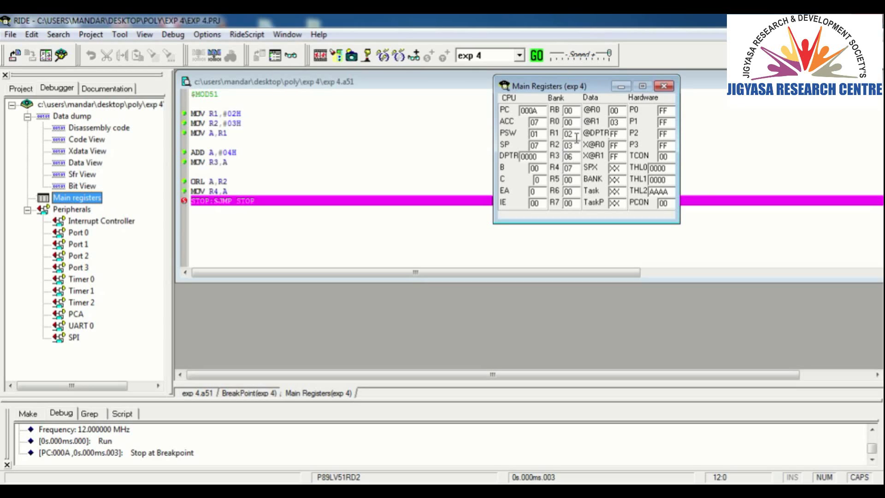
pyautogui.click(575, 136)
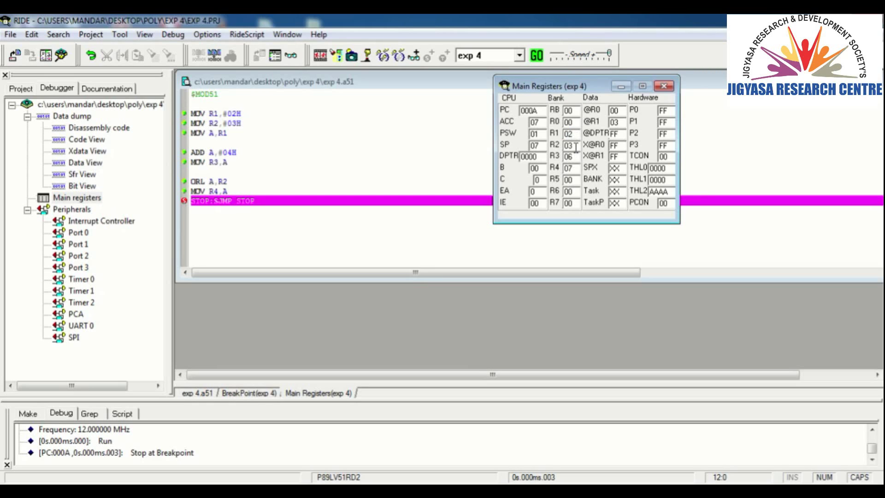
pyautogui.moveTo(571, 146); pyautogui.dragTo(564, 146)
pyautogui.press('Delete')
pyautogui.write('0')
pyautogui.click(565, 168)
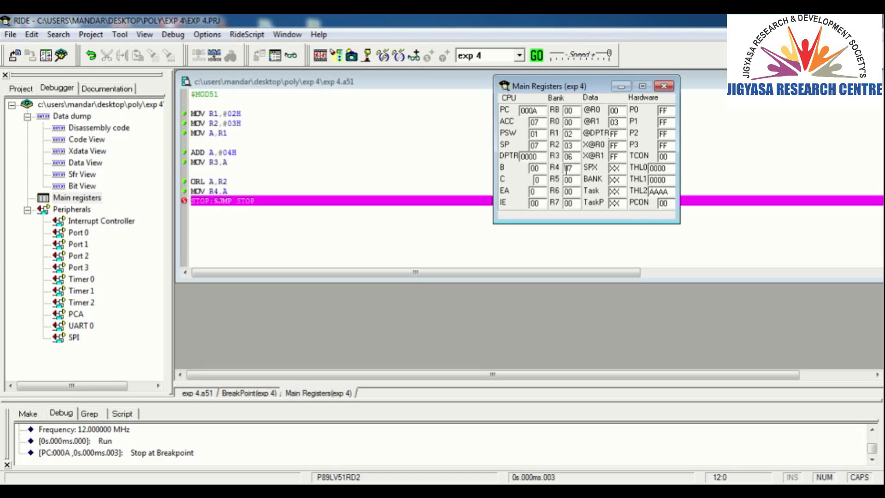